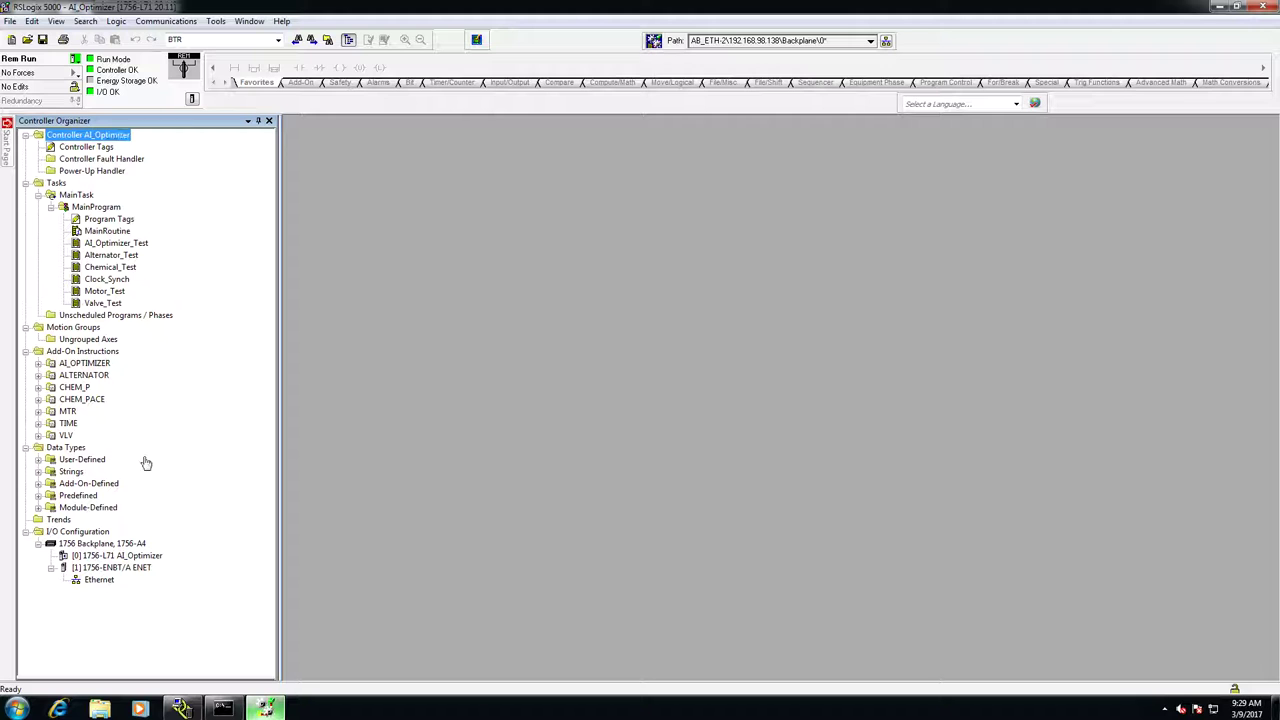
- Show AI_Optimizer's Nonvolatile Memory properties: image loads On Power Up, Run (Remote Only), stored 3/9/2017
{"action": "right_click", "coordinate": [90, 137]}
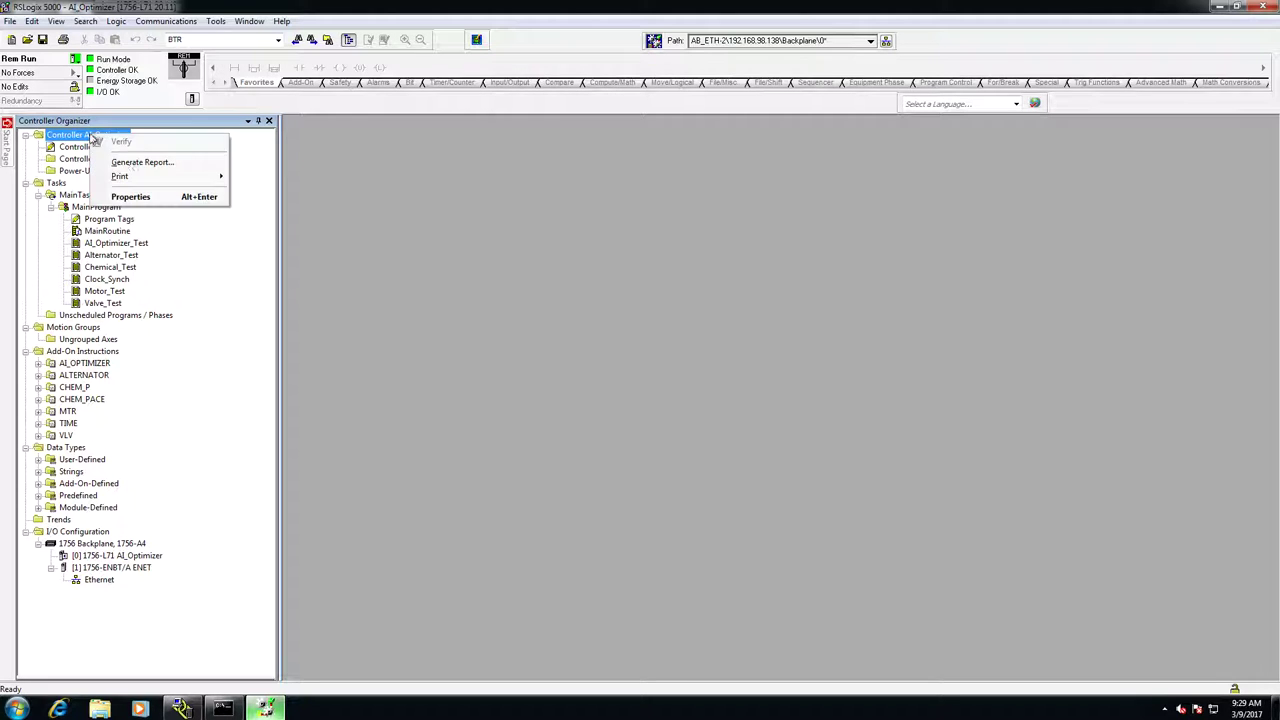
{"action": "left_click", "coordinate": [130, 197]}
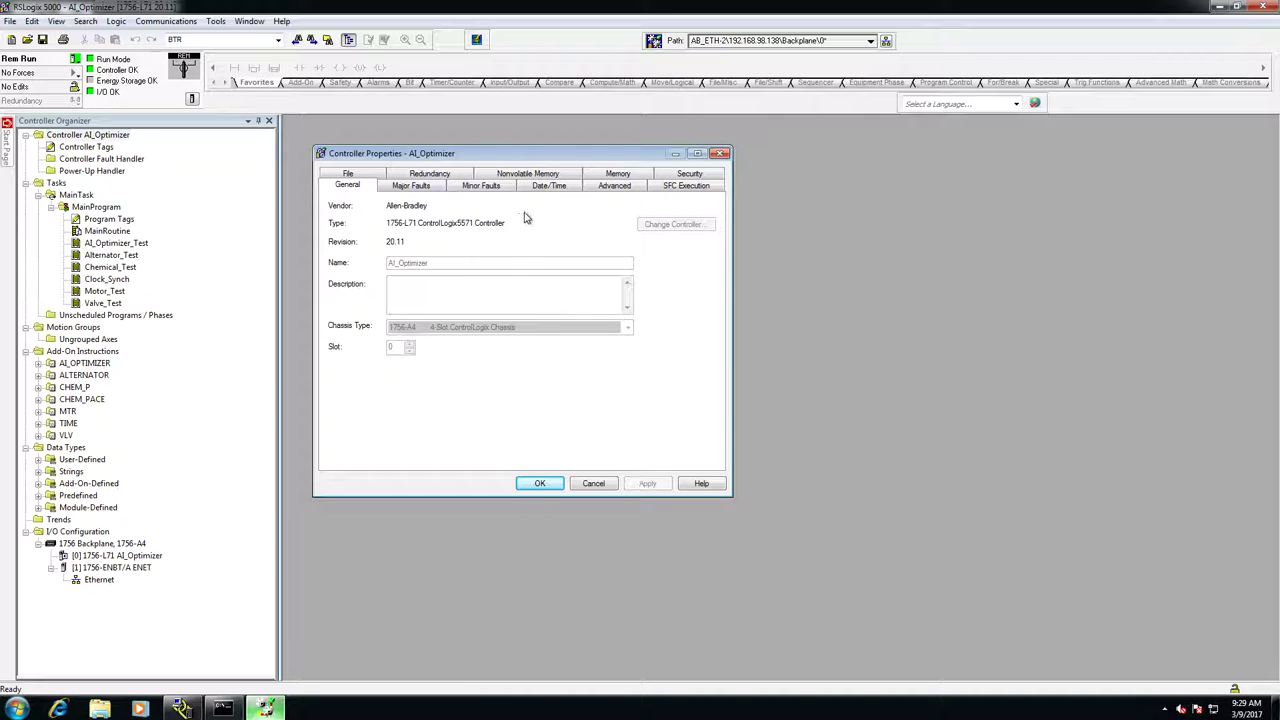
{"action": "left_click", "coordinate": [541, 175]}
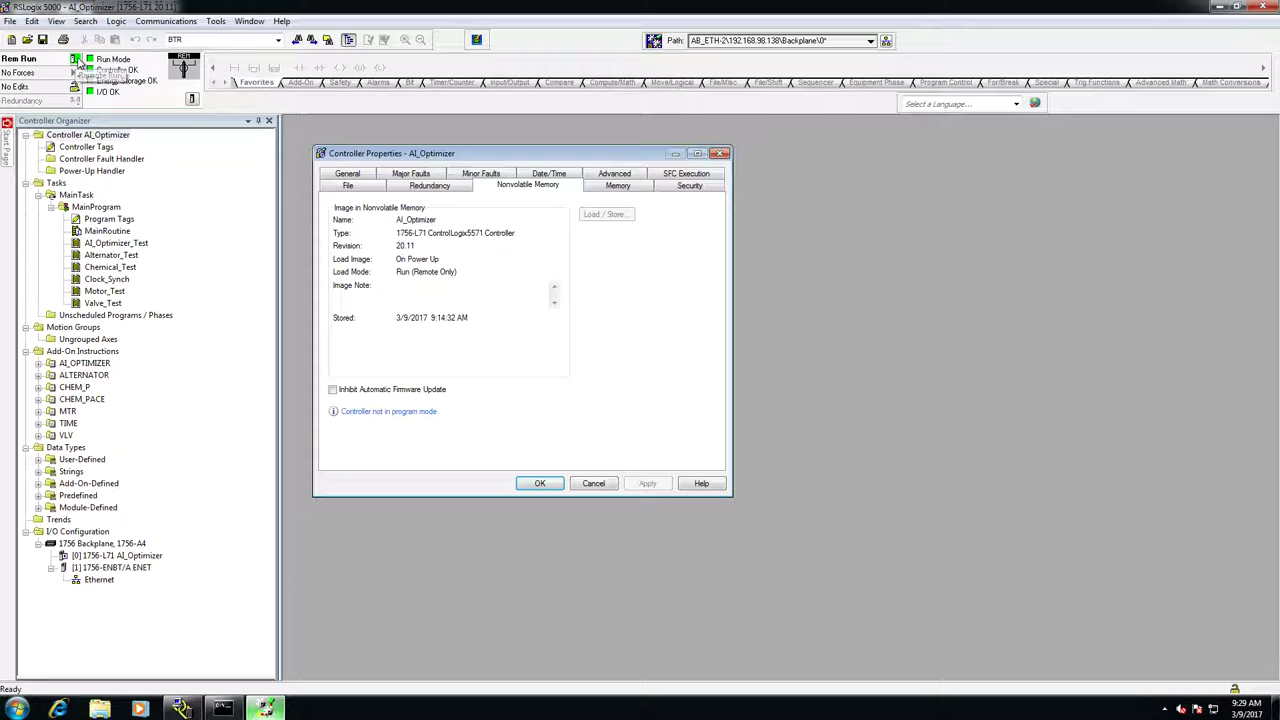
- Switch the controller to Remote Program mode and bring up the Nonvolatile Memory Load / Store dialog
{"action": "left_click", "coordinate": [77, 60]}
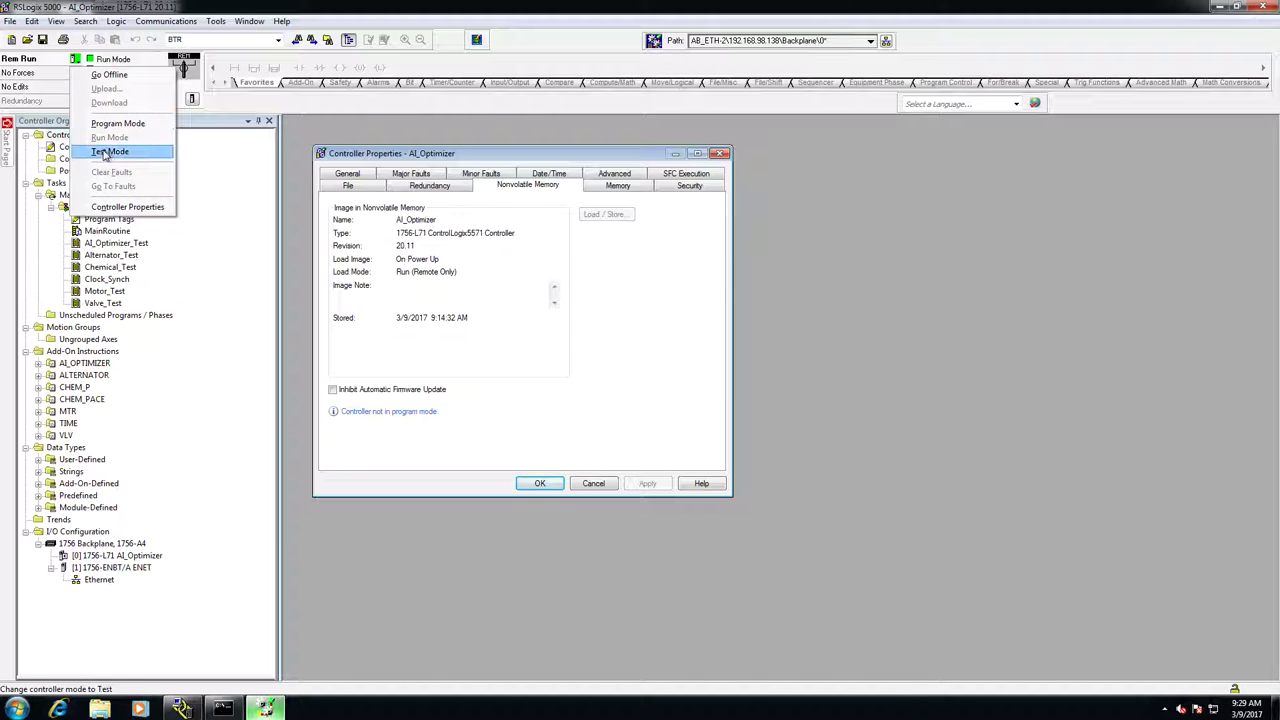
{"action": "left_click", "coordinate": [108, 128]}
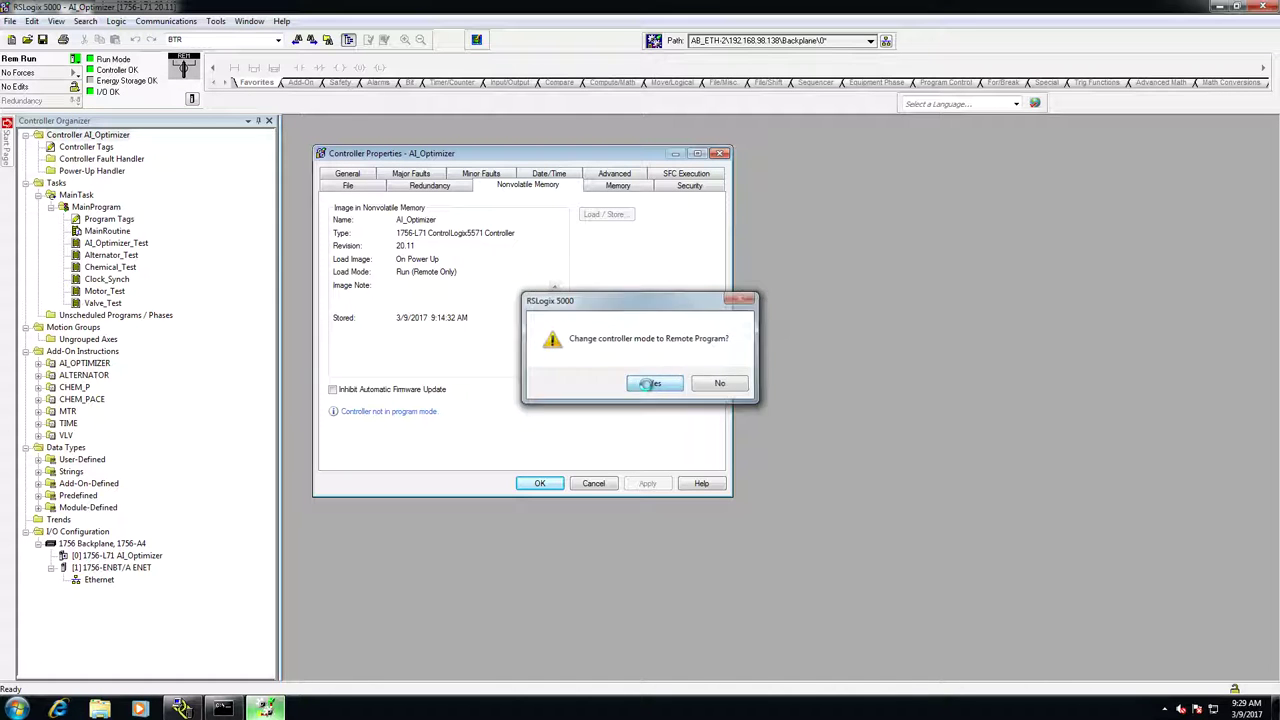
{"action": "left_click", "coordinate": [650, 385]}
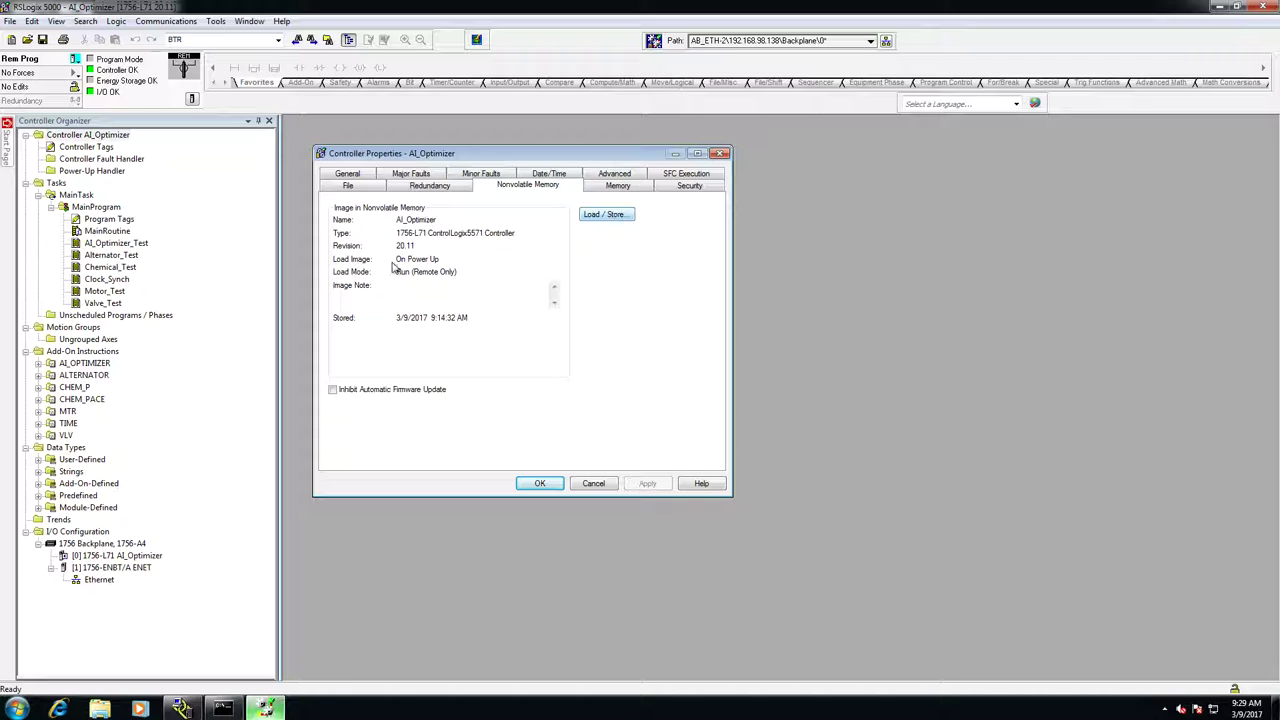
{"action": "left_click", "coordinate": [616, 217]}
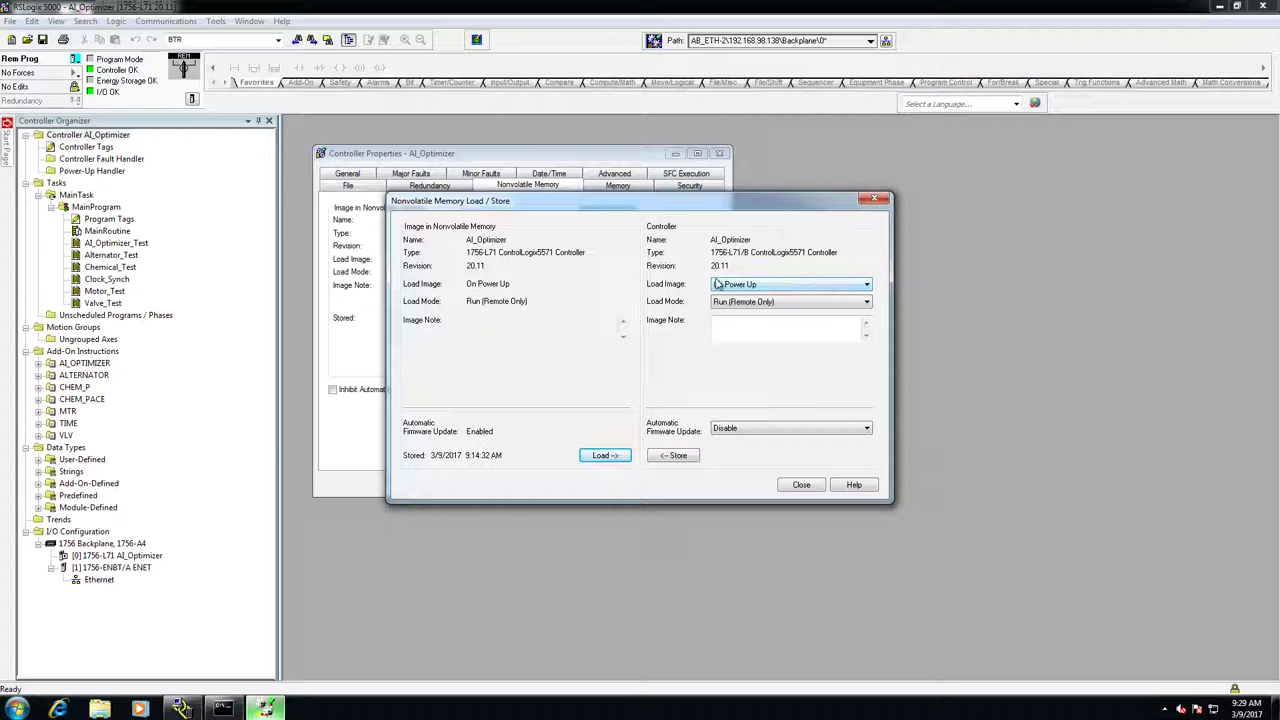
- Expand the Load Image dropdown to see the choices for when the stored image loads
{"action": "left_click", "coordinate": [866, 287]}
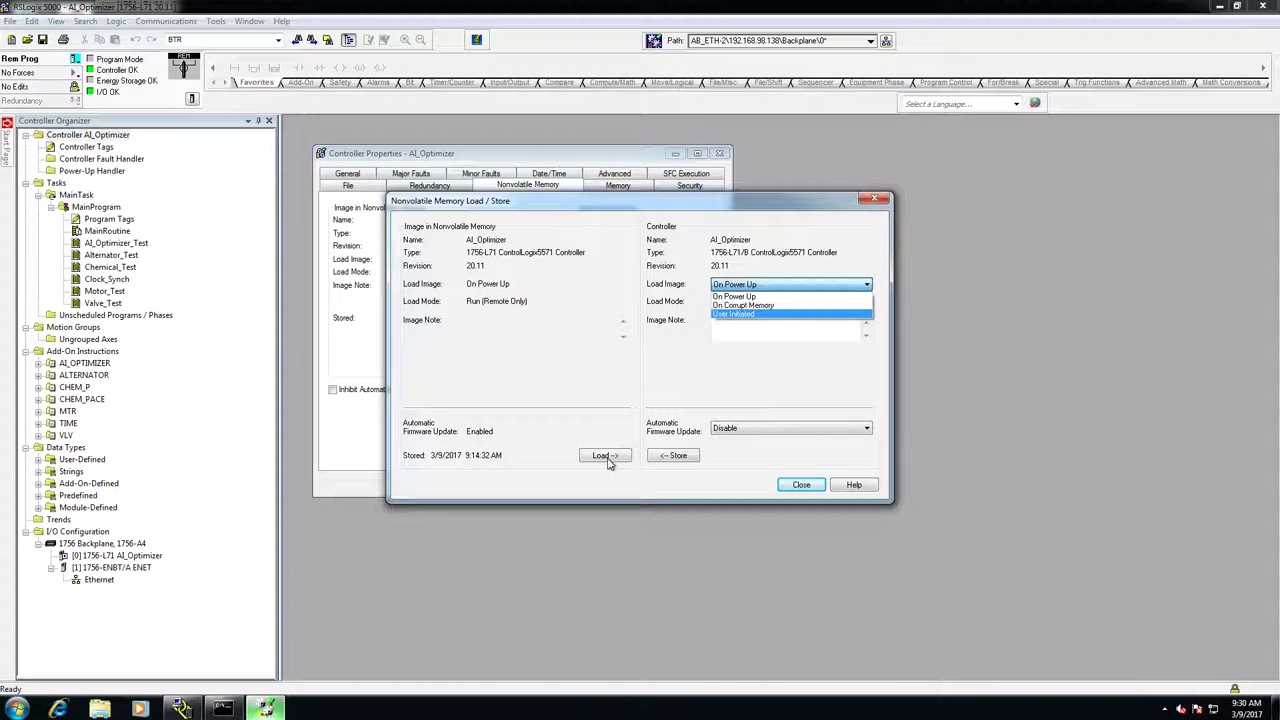
- Keep On Power Up and Run (Remote Only), enable firmware update storing files to image, then Store
{"action": "left_click", "coordinate": [755, 297]}
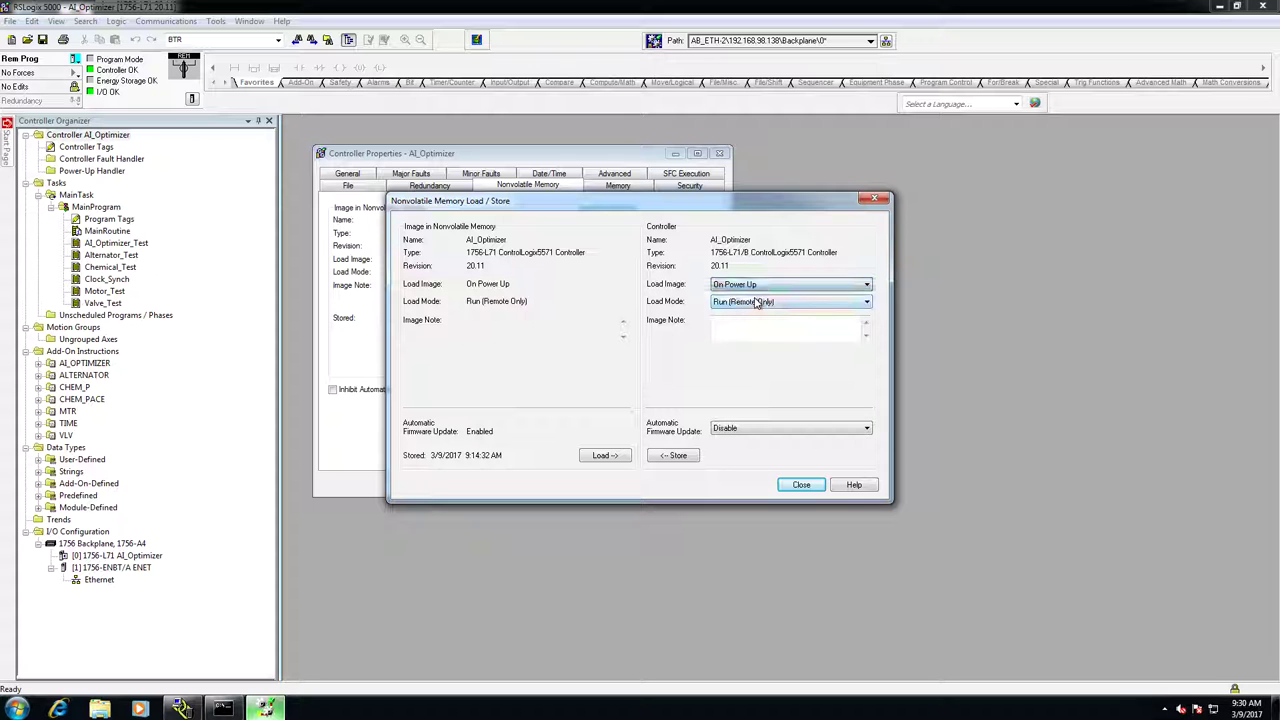
{"action": "left_click", "coordinate": [818, 303]}
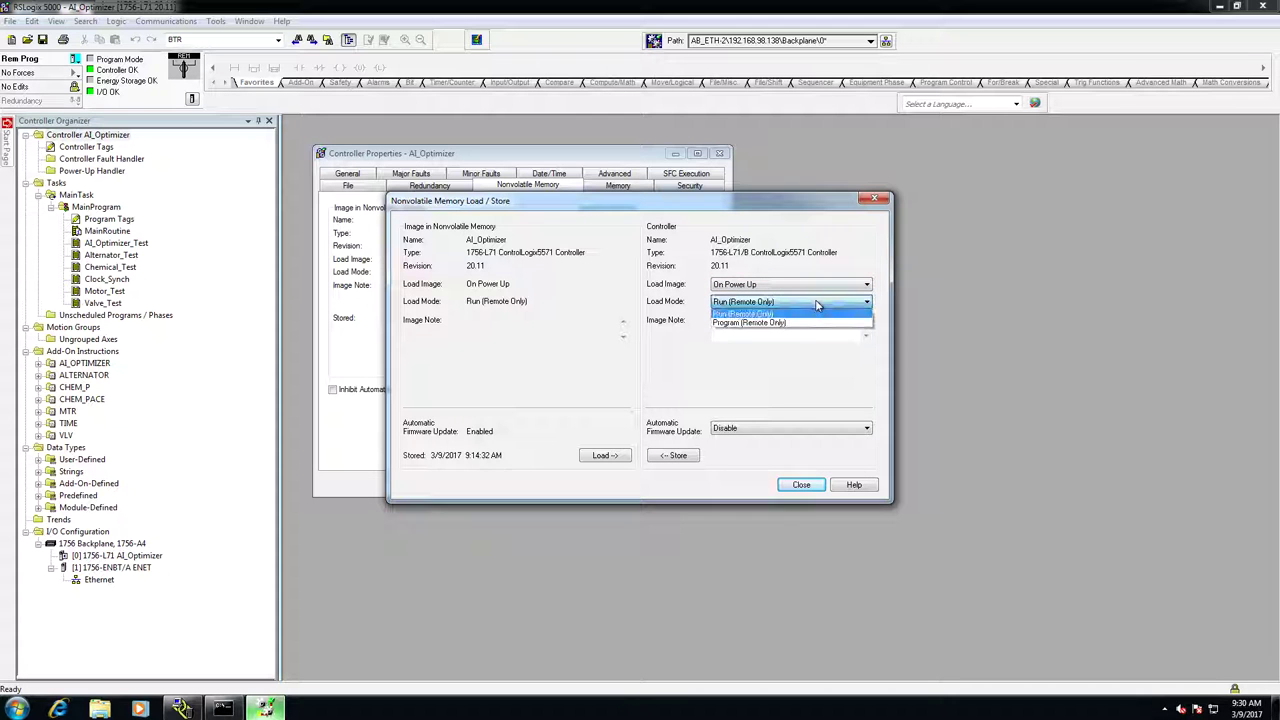
{"action": "left_click", "coordinate": [757, 314]}
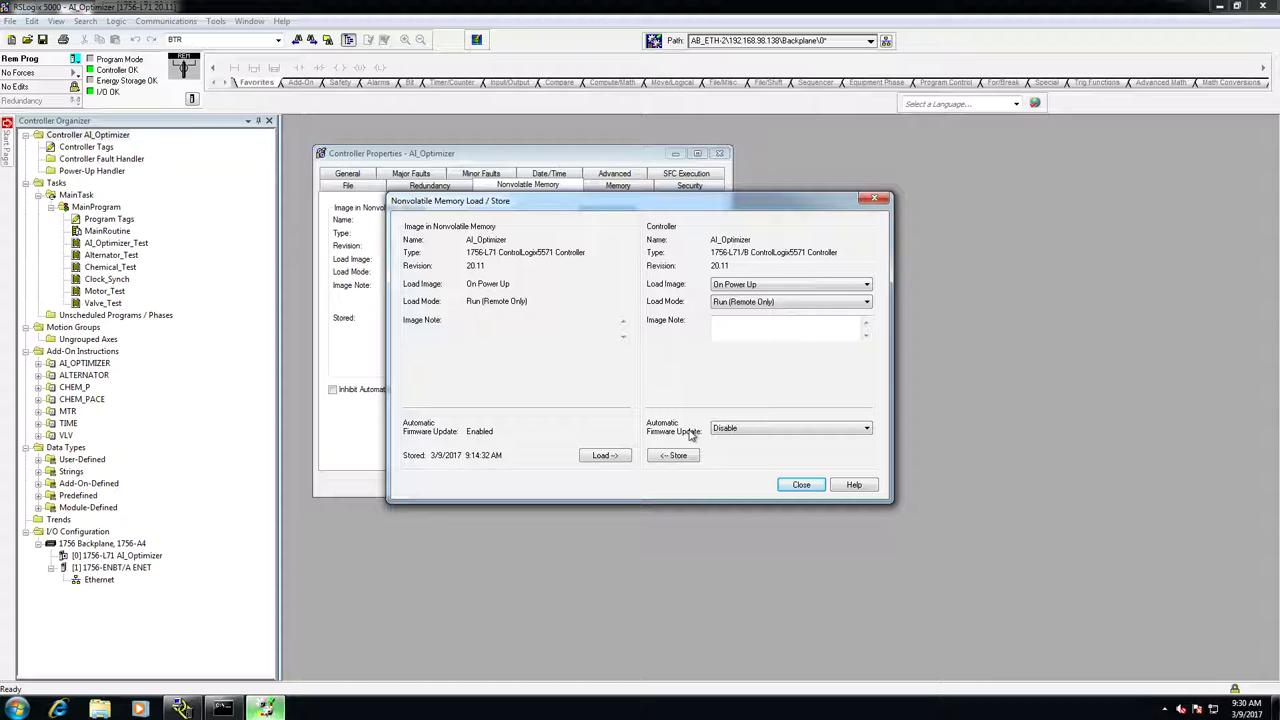
{"action": "left_click", "coordinate": [770, 433]}
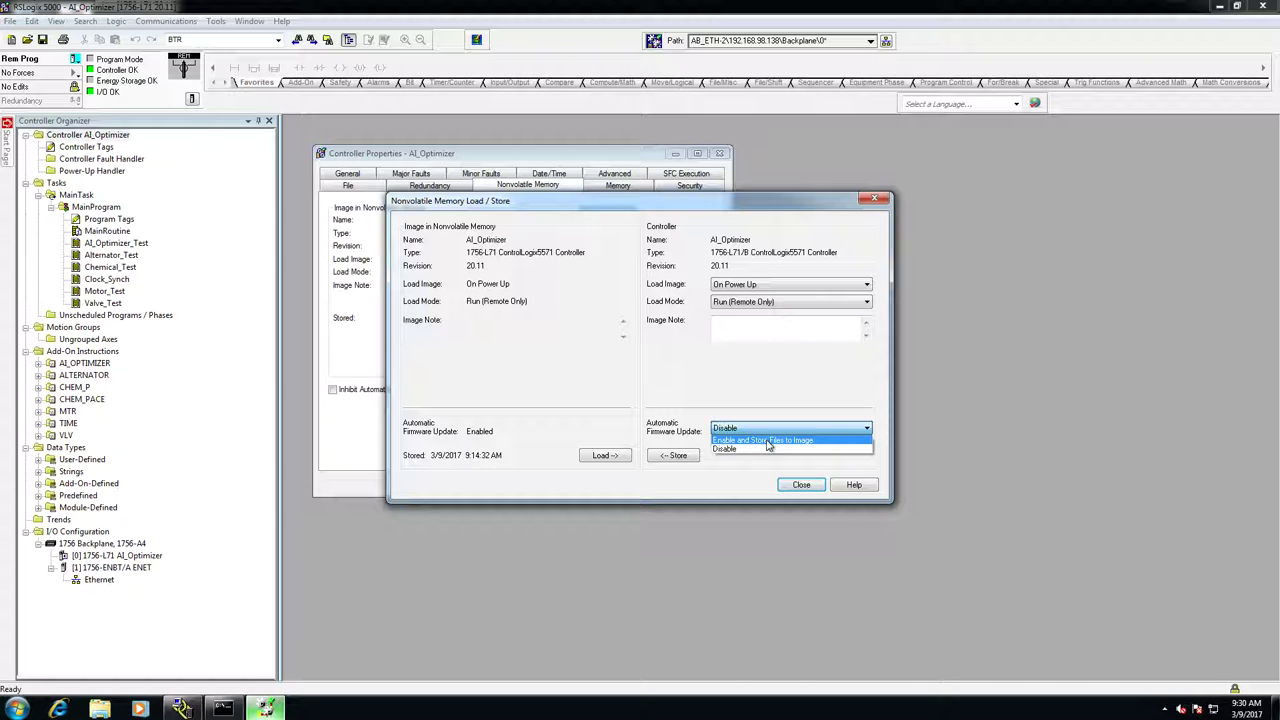
{"action": "left_click", "coordinate": [767, 441]}
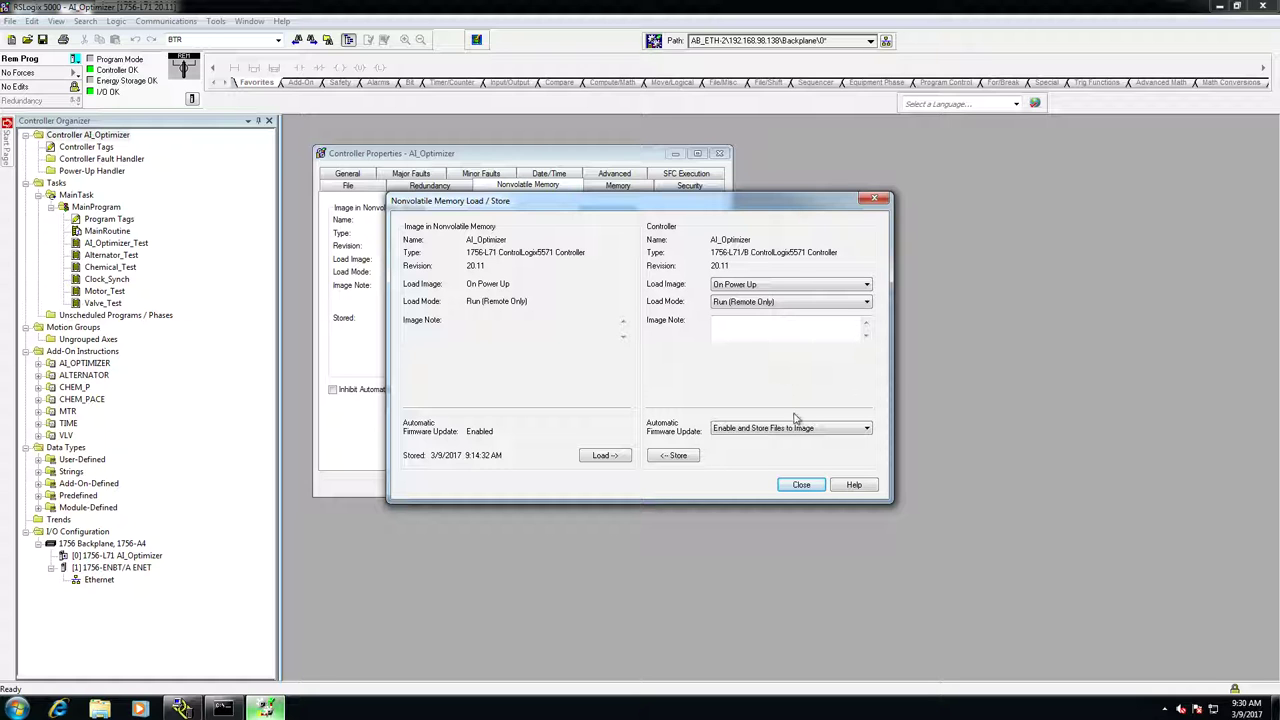
{"action": "left_click", "coordinate": [677, 456]}
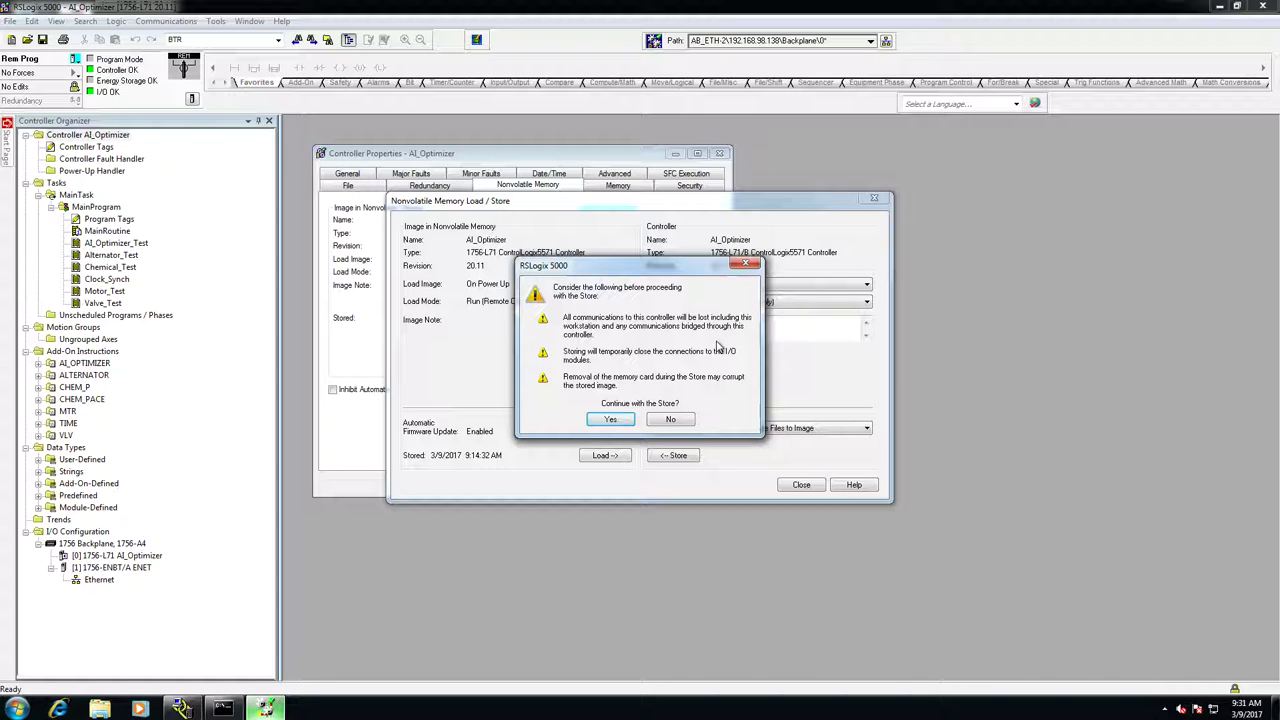
- Confirm both Store warnings, including the excluded ENET module, and acknowledge the store-in-progress notice
{"action": "left_click", "coordinate": [616, 420]}
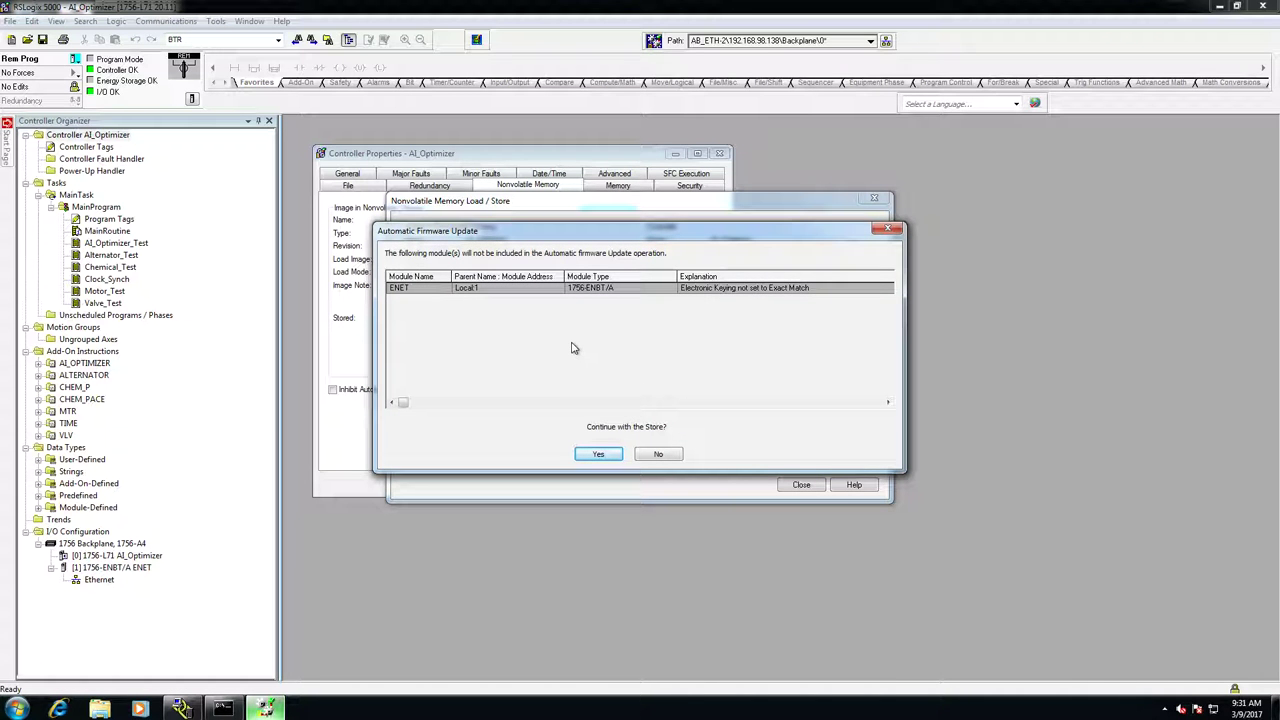
{"action": "left_click", "coordinate": [598, 457]}
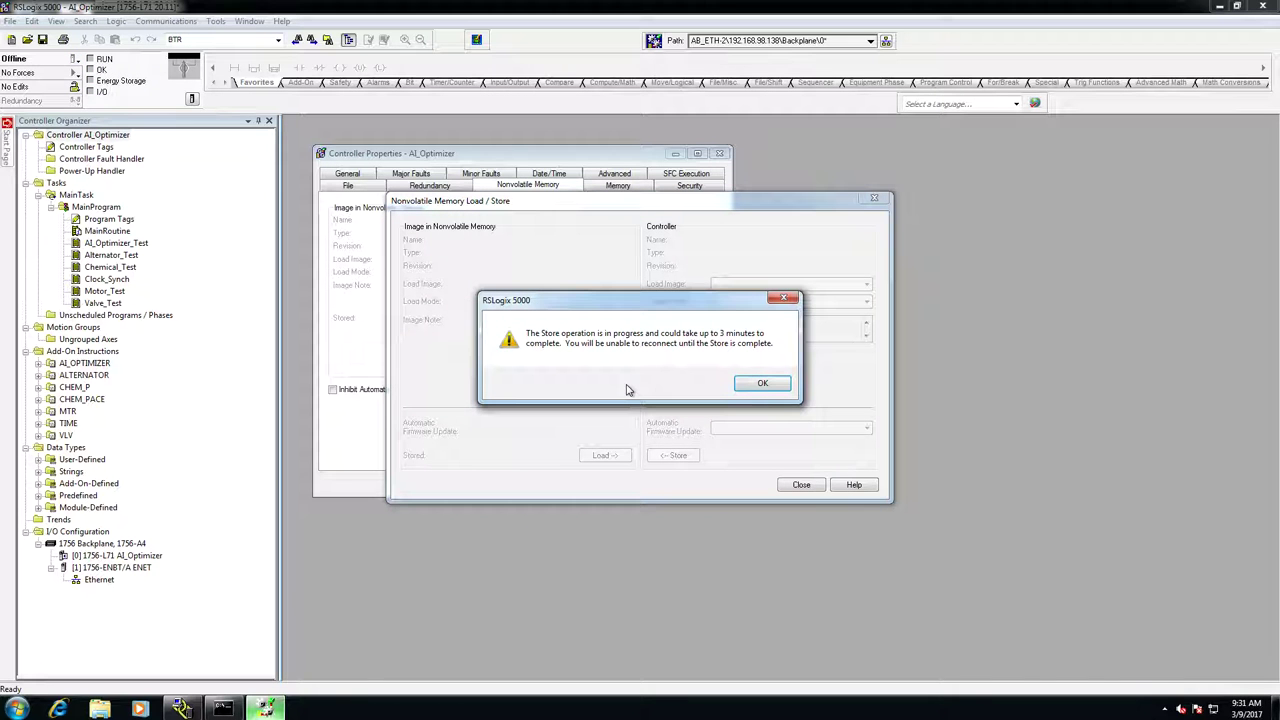
{"action": "left_click", "coordinate": [748, 383]}
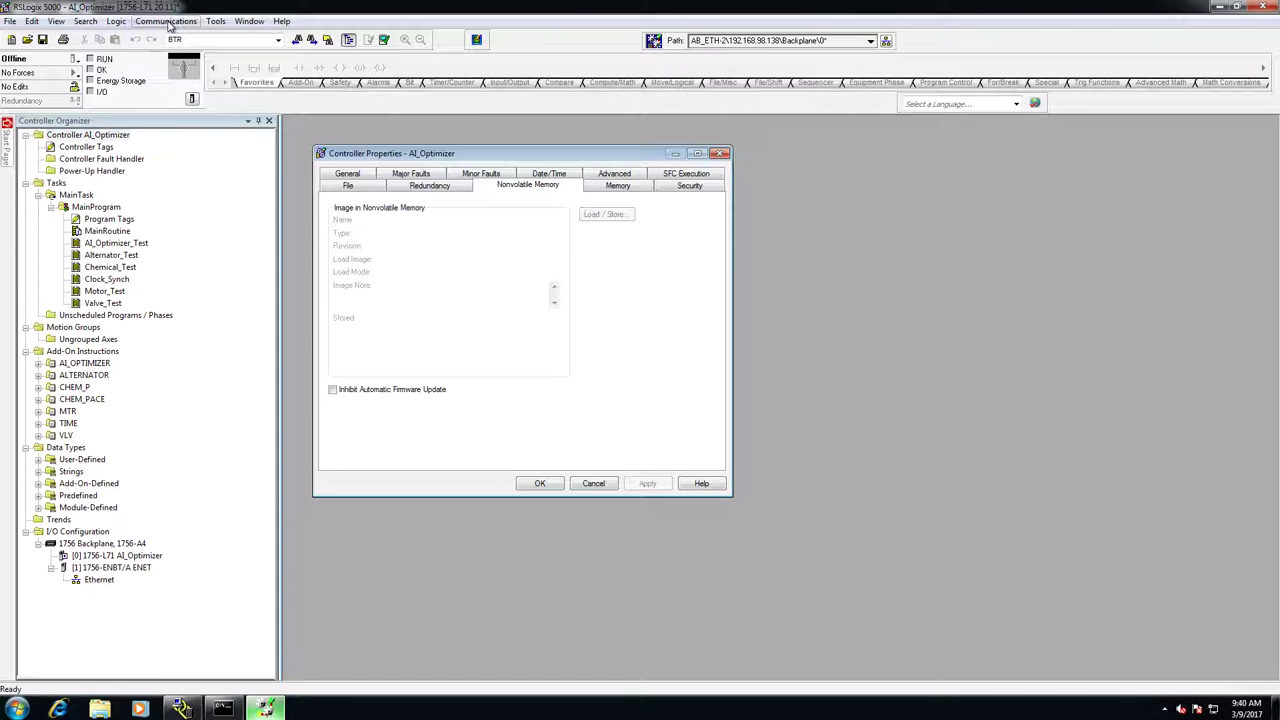
{"action": "left_click", "coordinate": [168, 21]}
{"action": "left_click", "coordinate": [186, 68]}
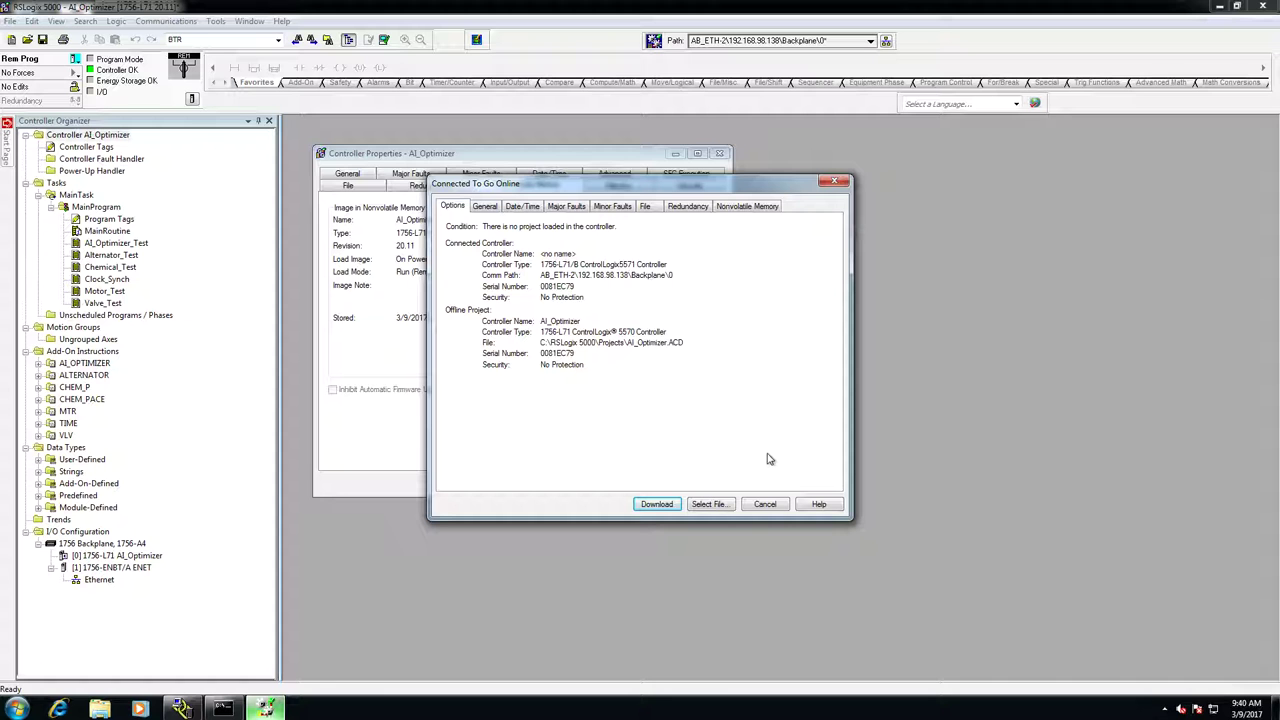
{"action": "left_click", "coordinate": [765, 505]}
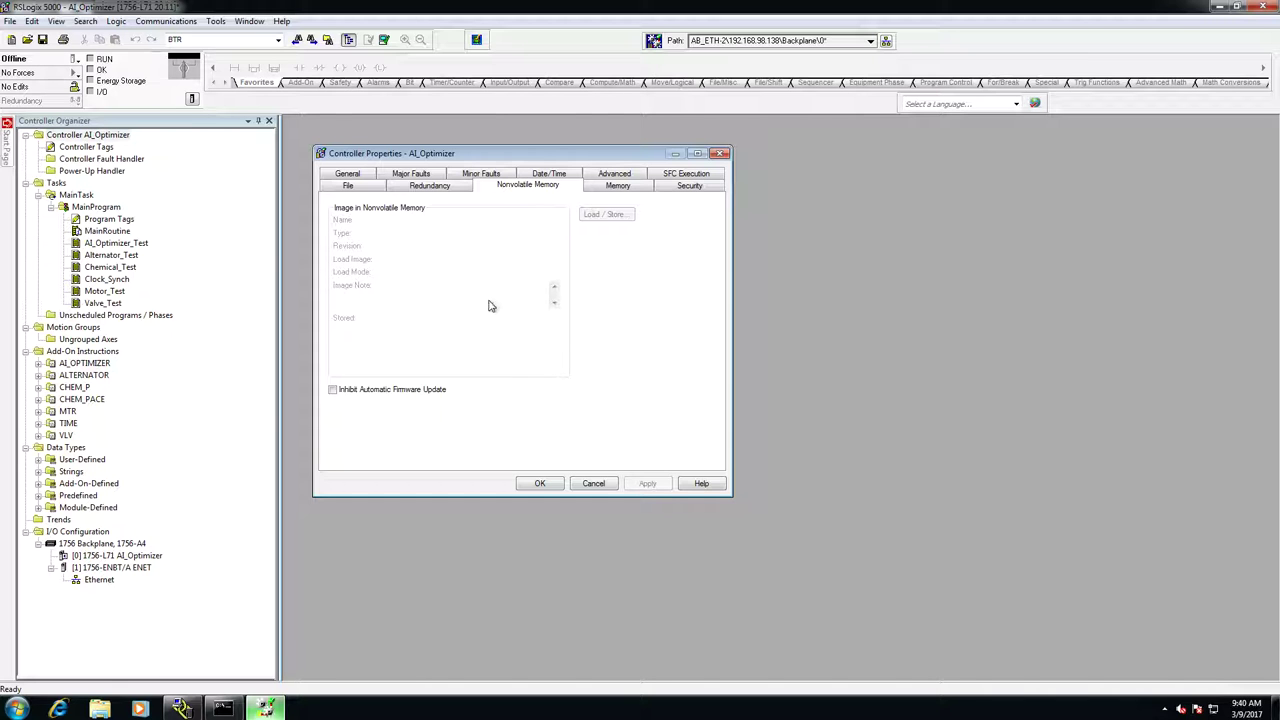
- Retry Go Online, cancelling two stalled connection attempts, until the controller connects in Remote Run
{"action": "left_click", "coordinate": [165, 21]}
{"action": "left_click", "coordinate": [200, 70]}
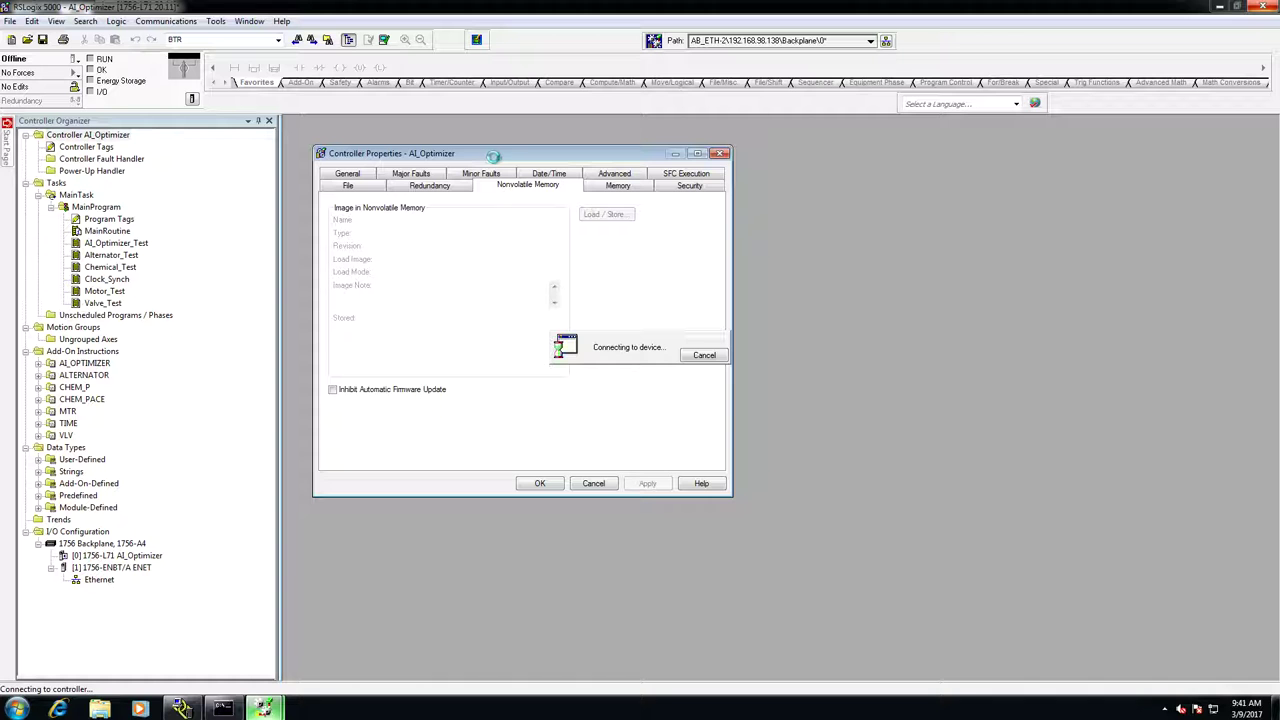
{"action": "left_click", "coordinate": [704, 357]}
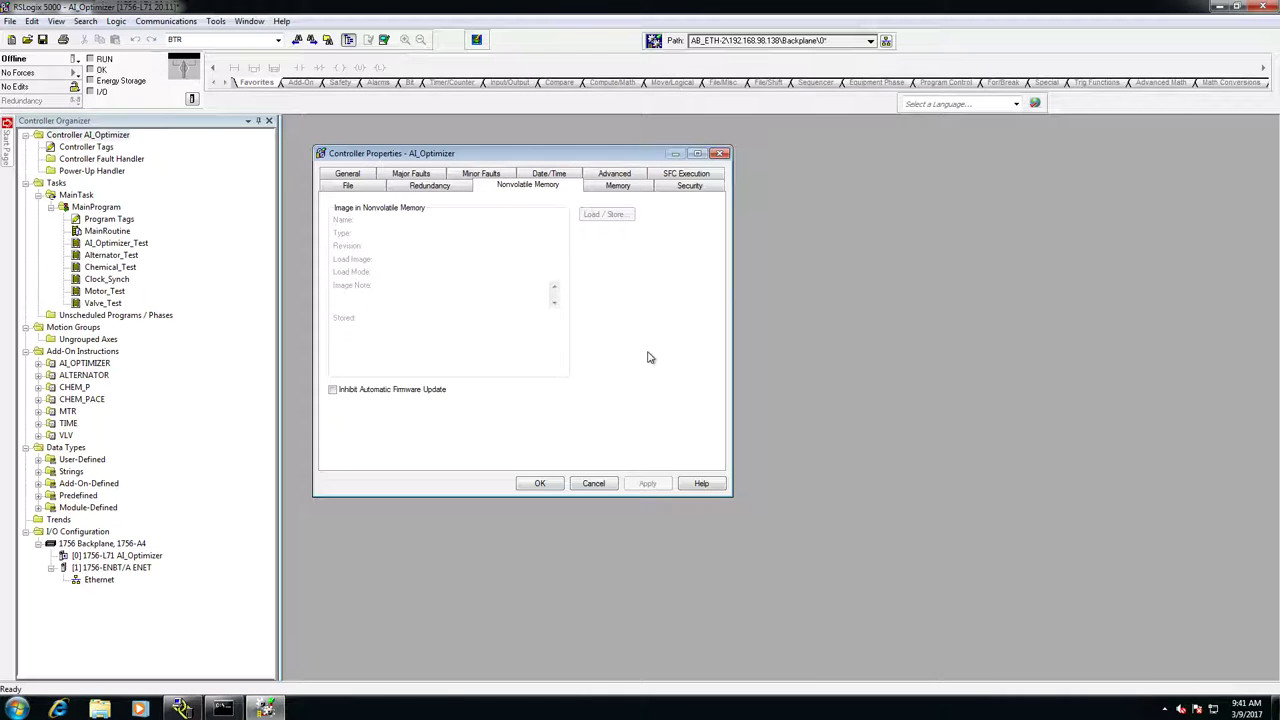
{"action": "left_click", "coordinate": [168, 21]}
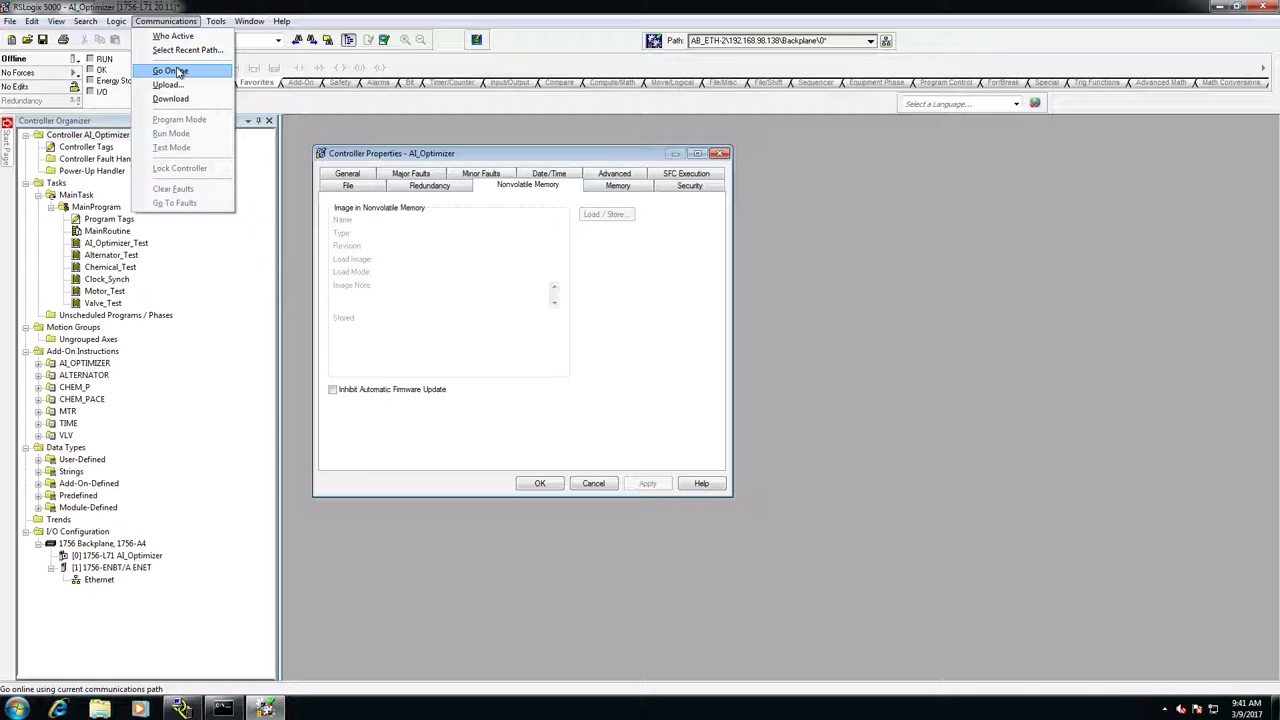
{"action": "left_click", "coordinate": [179, 72]}
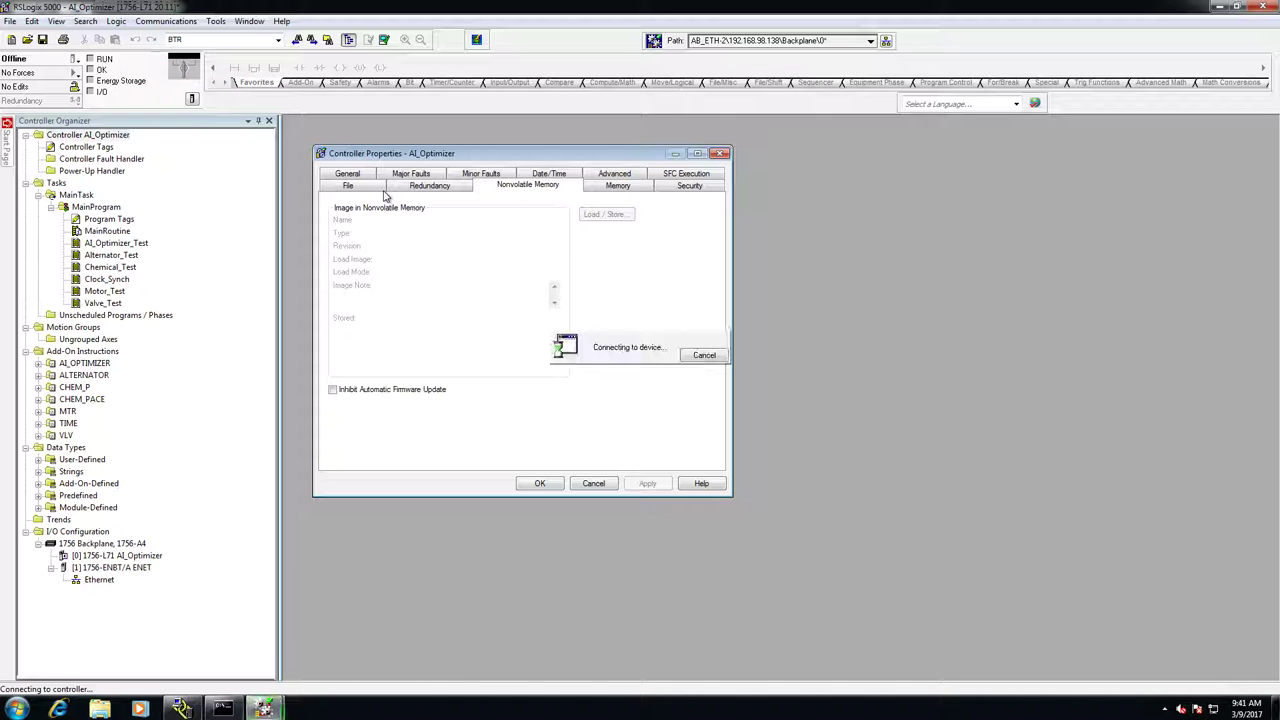
{"action": "left_click", "coordinate": [705, 356]}
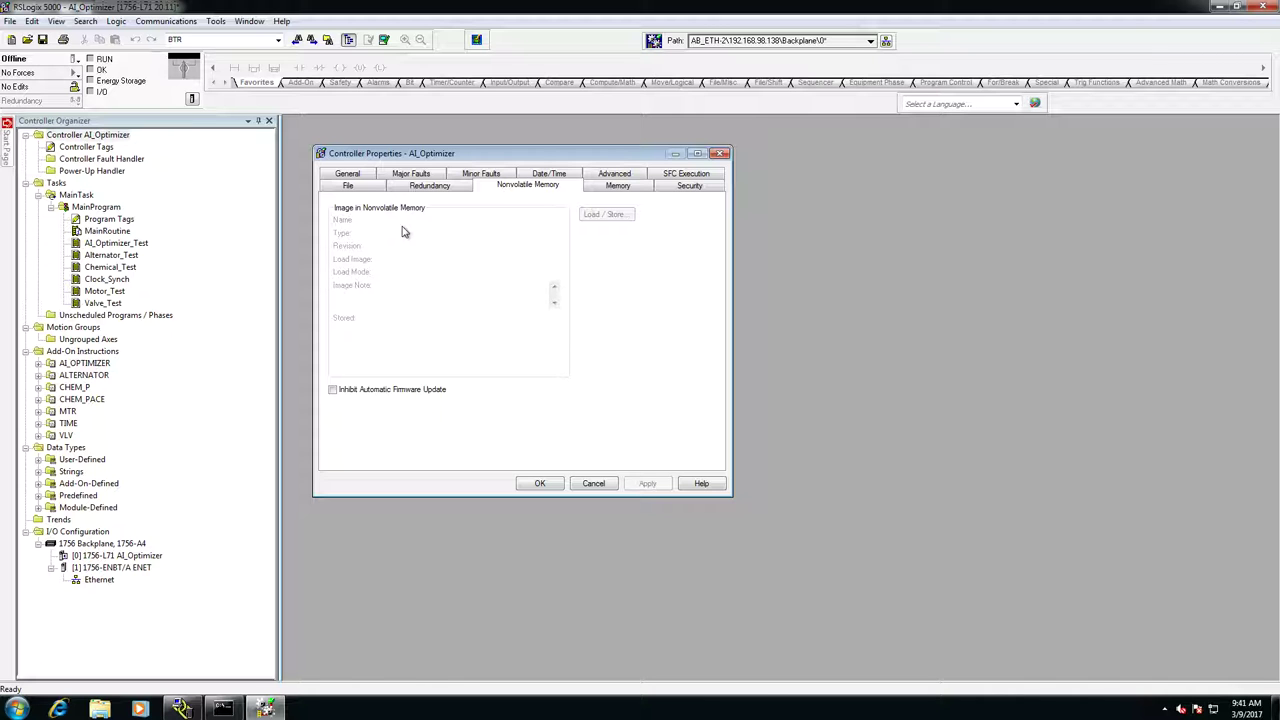
{"action": "left_click", "coordinate": [166, 21]}
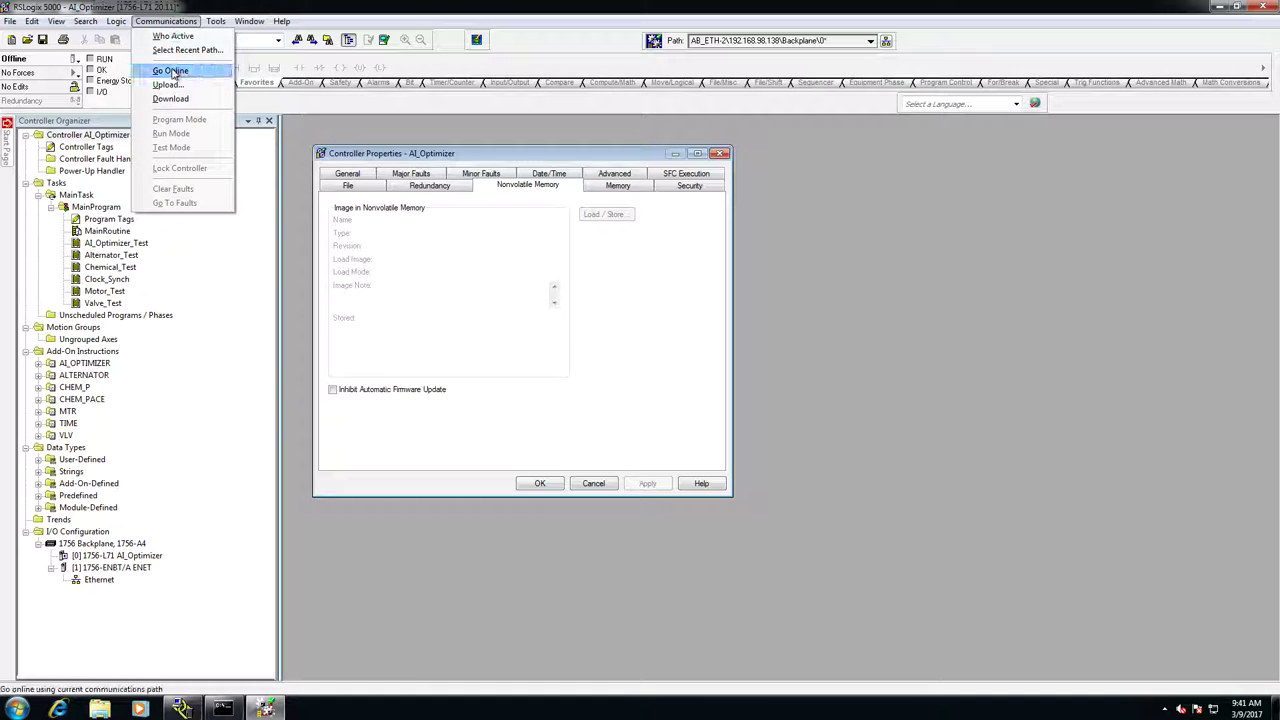
{"action": "left_click", "coordinate": [170, 71]}
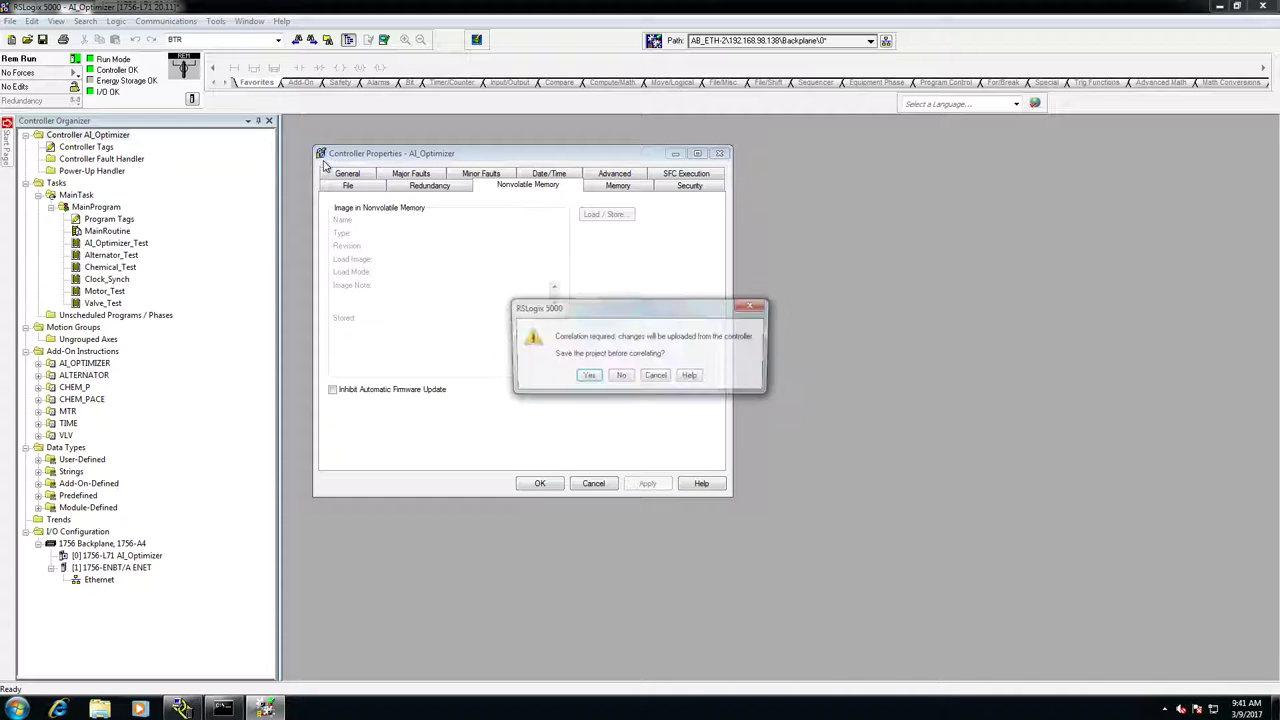
- Save the project before correlating, then close Controller Properties showing the image stored 3/9/2017 9:31:13 AM
{"action": "left_click", "coordinate": [587, 377]}
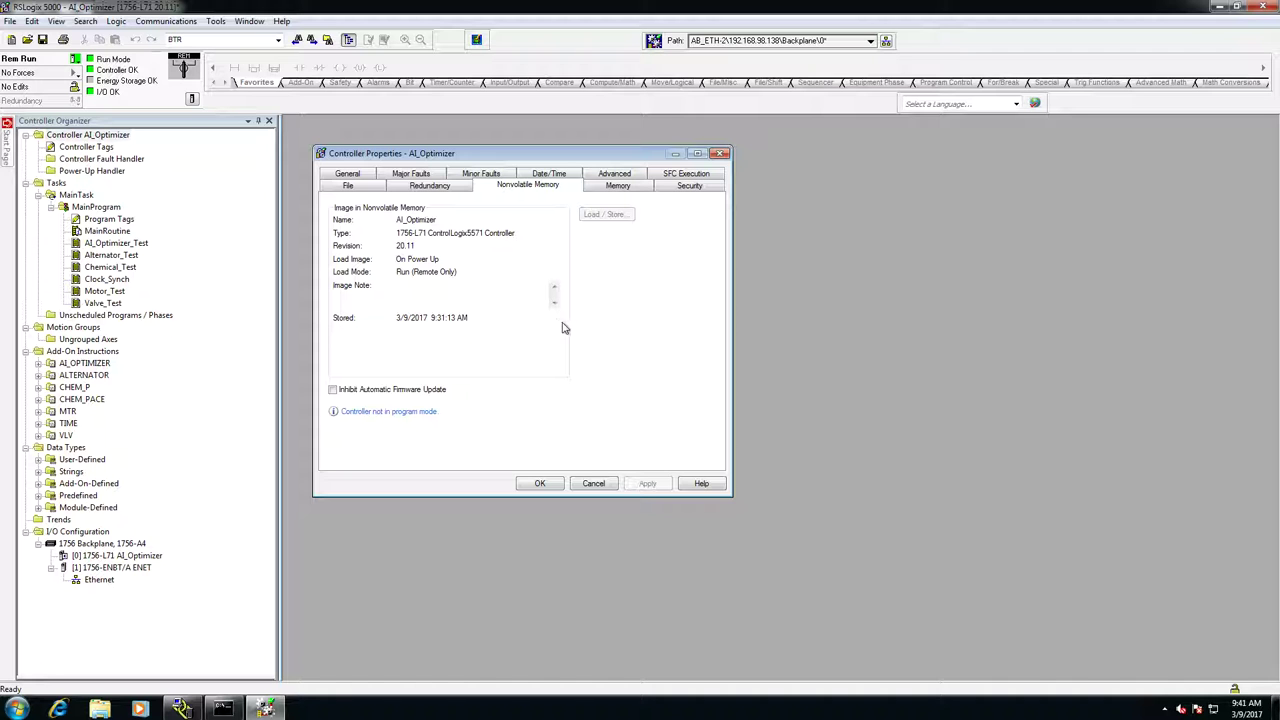
{"action": "left_click", "coordinate": [598, 483]}
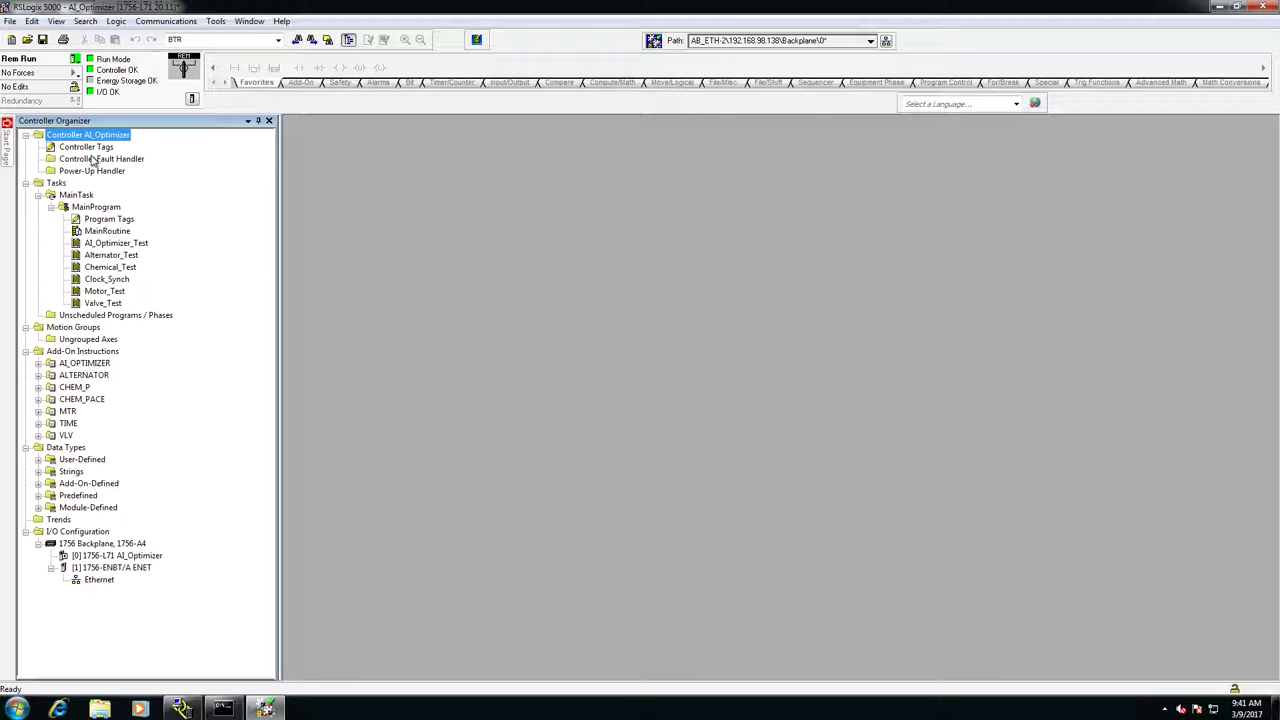